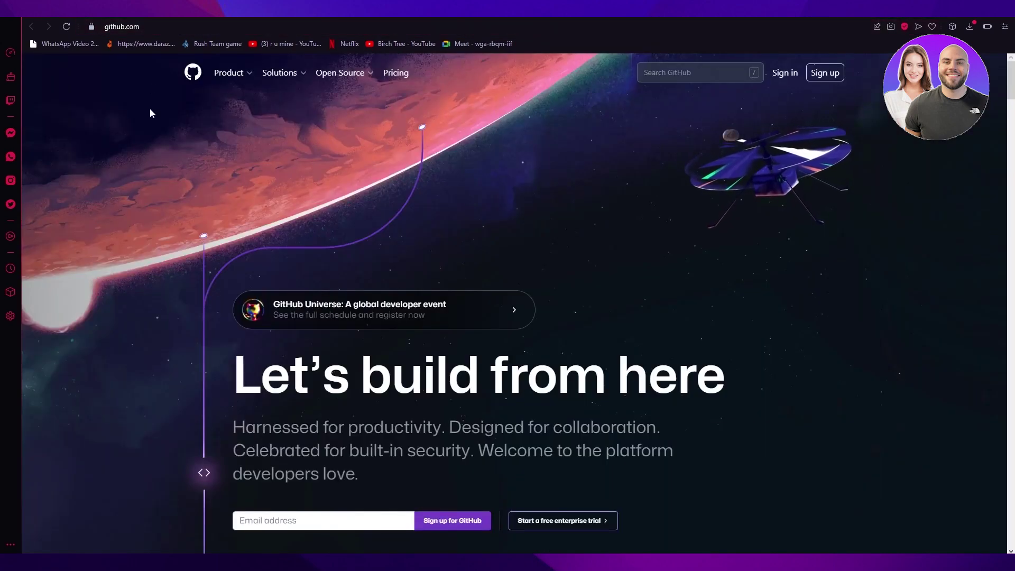
Step: Scroll down the GitHub home page in the browser
{"action": "scroll", "coordinate": [326, 201], "scroll_direction": "down", "scroll_amount": 1}
Step: Download the Git-2.38.1-64-bit installer from gitforwindows.org into the Downloads folder
{"action": "scroll", "coordinate": [317, 275], "scroll_direction": "down", "scroll_amount": 10}
{"action": "scroll", "coordinate": [308, 344], "scroll_direction": "up", "scroll_amount": 10}
{"action": "scroll", "coordinate": [308, 344], "scroll_direction": "down", "scroll_amount": 6}
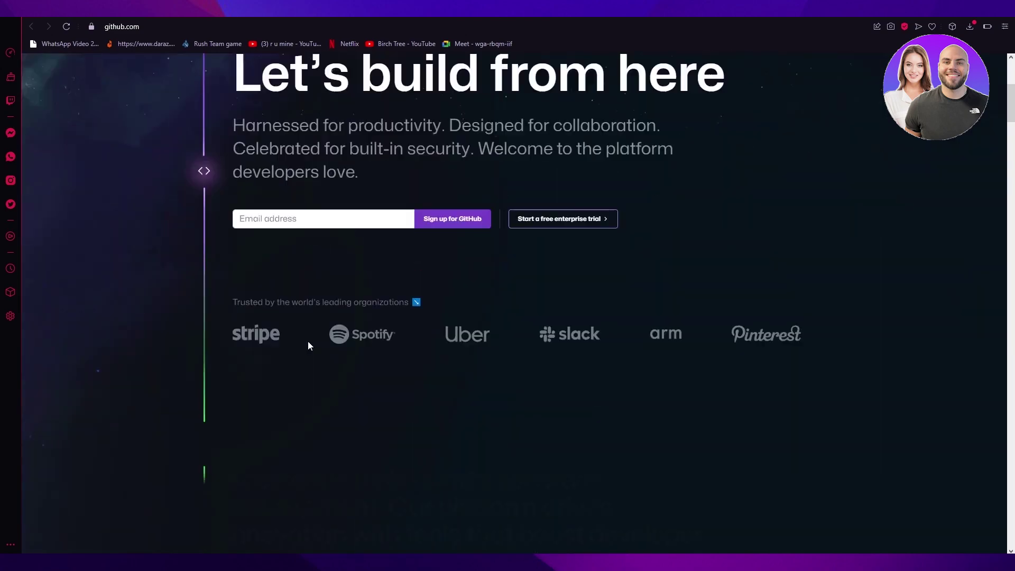
{"action": "scroll", "coordinate": [510, 257], "scroll_direction": "up", "scroll_amount": 6}
{"action": "scroll", "coordinate": [510, 257], "scroll_direction": "down", "scroll_amount": 5}
{"action": "scroll", "coordinate": [510, 256], "scroll_direction": "up", "scroll_amount": 5}
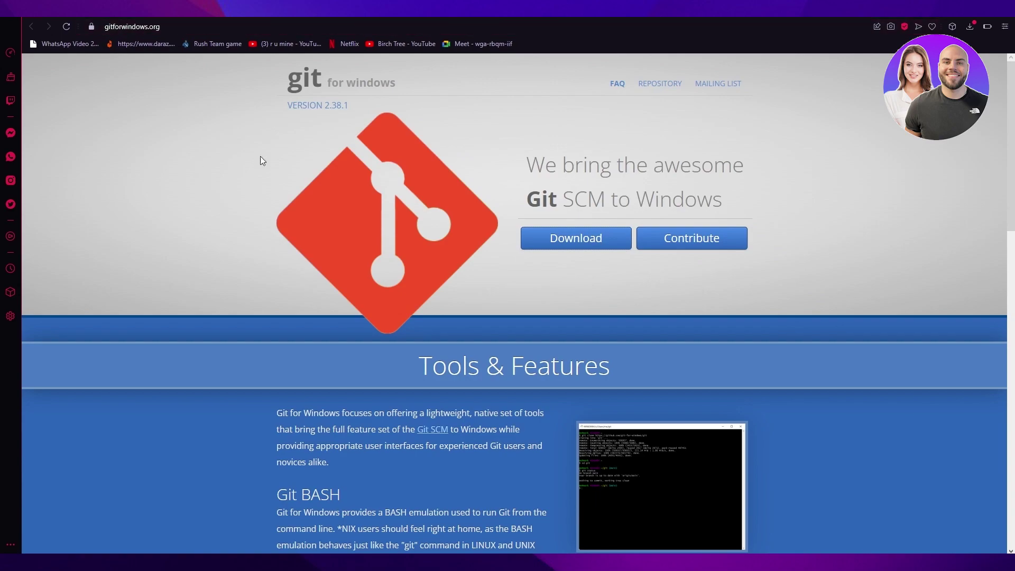
{"action": "left_click", "coordinate": [579, 237]}
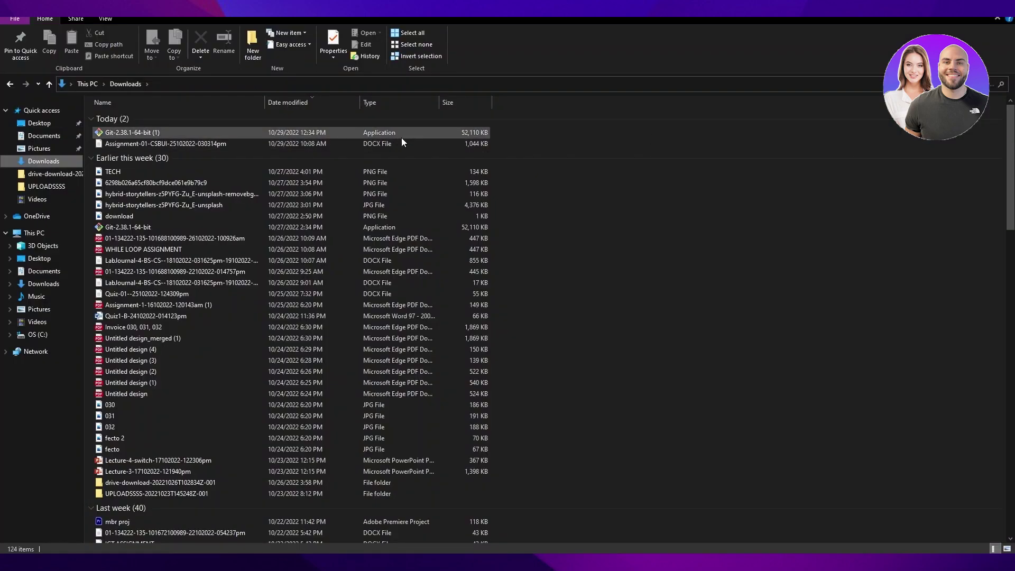
Step: Launch the Git 2.38.1 installer, accept the license and keep the default components
{"action": "double_click", "coordinate": [421, 135]}
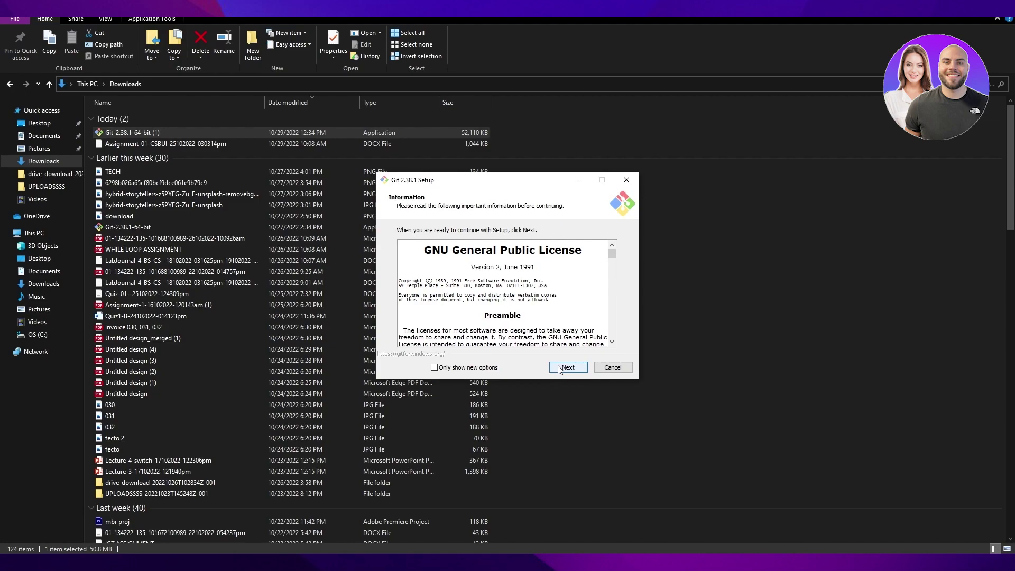
{"action": "left_click", "coordinate": [559, 369]}
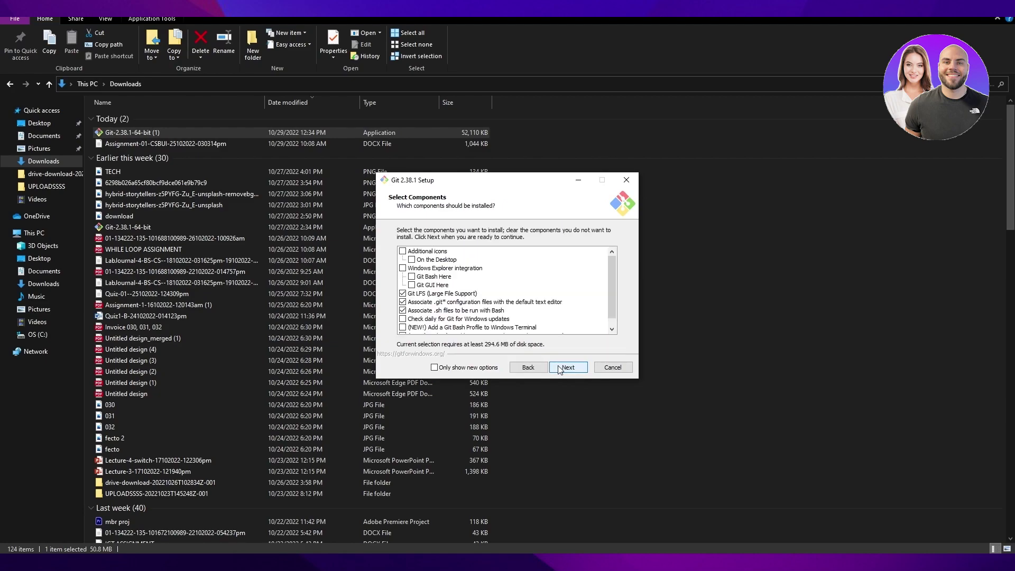
{"action": "left_click", "coordinate": [403, 268]}
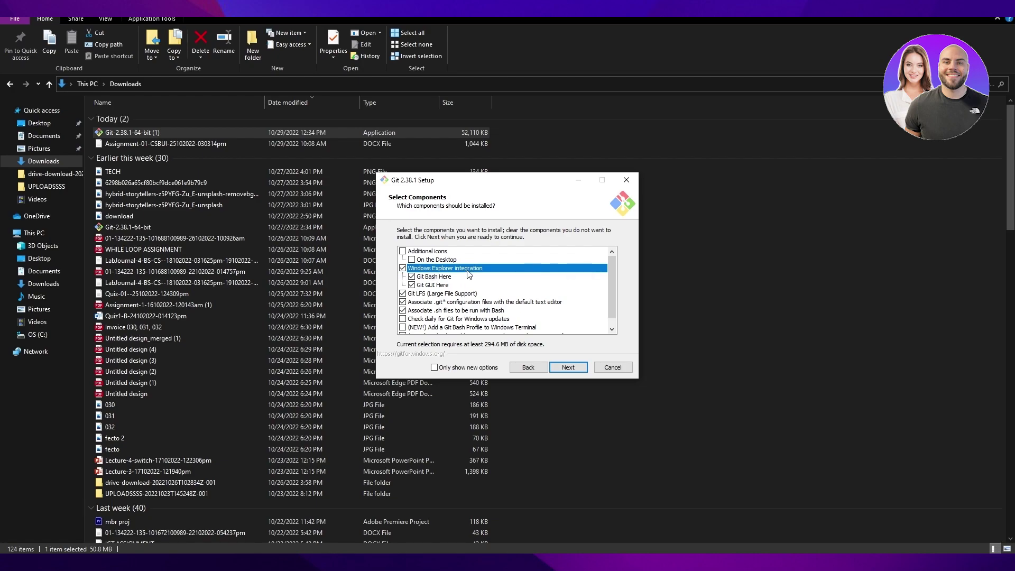
{"action": "left_click", "coordinate": [403, 268]}
{"action": "left_click", "coordinate": [568, 367]}
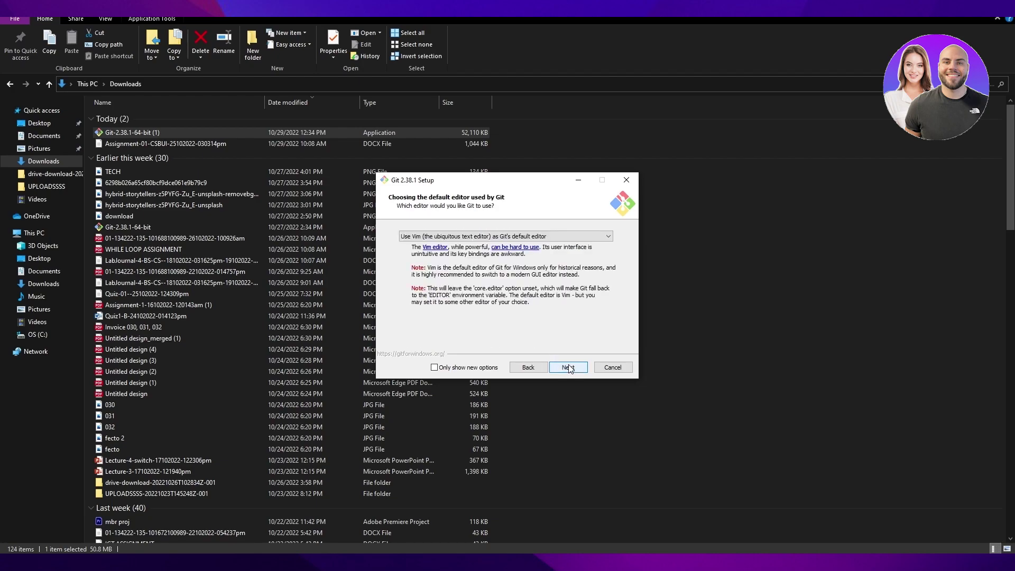
Step: Keep Vim as the default editor and all other default options, then start installing
{"action": "left_click", "coordinate": [568, 367]}
{"action": "left_click", "coordinate": [567, 366]}
{"action": "left_click", "coordinate": [567, 367]}
{"action": "left_click", "coordinate": [568, 366]}
{"action": "left_click", "coordinate": [568, 367]}
{"action": "left_click", "coordinate": [567, 366]}
{"action": "left_click", "coordinate": [568, 367]}
{"action": "left_click", "coordinate": [567, 367]}
{"action": "left_click", "coordinate": [568, 367]}
{"action": "left_click", "coordinate": [568, 367]}
{"action": "left_click", "coordinate": [568, 367]}
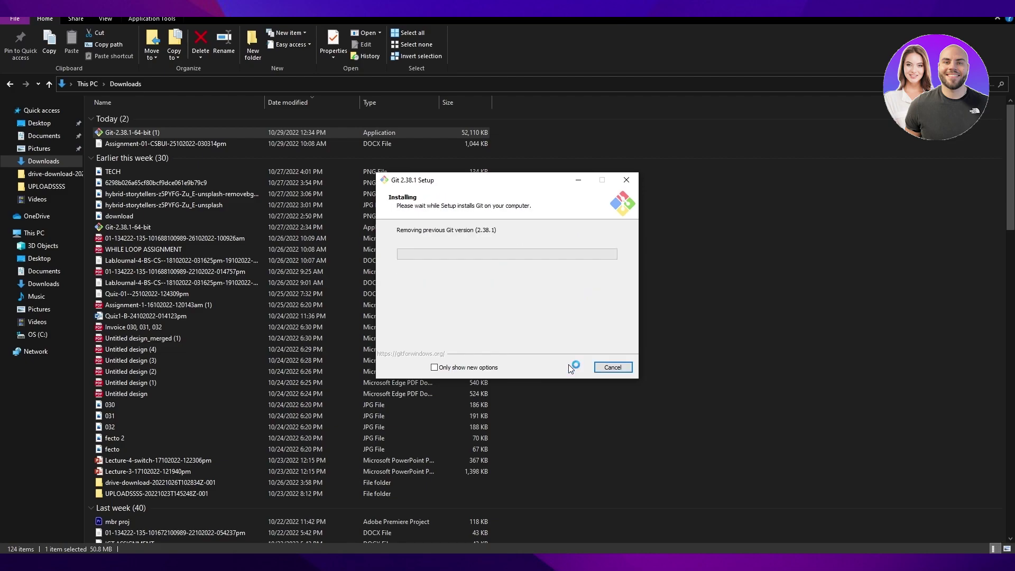
Step: Decline the exit-setup prompts so installation continues, and minimize the setup window
{"action": "left_click", "coordinate": [608, 369]}
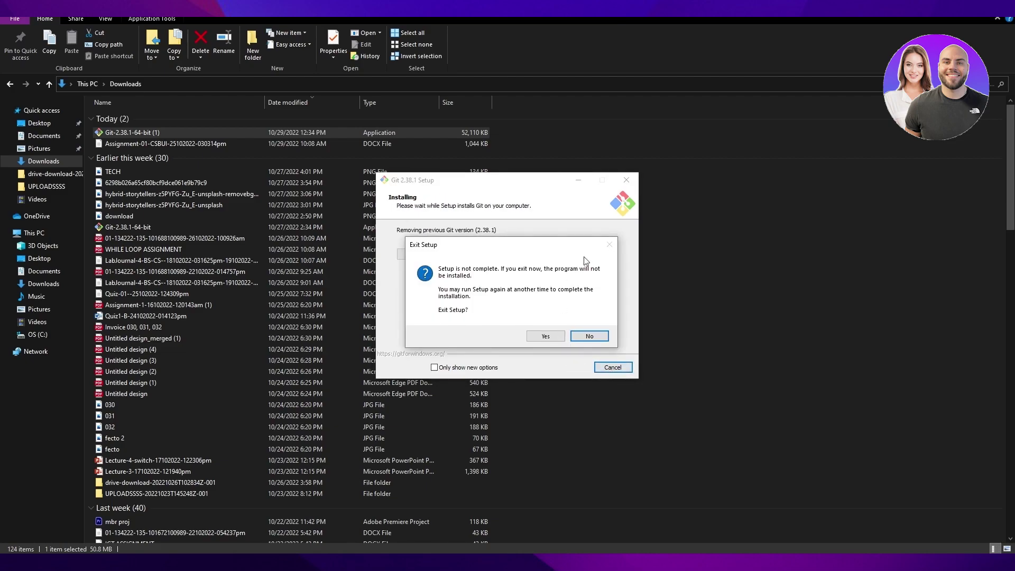
{"action": "left_click", "coordinate": [587, 335]}
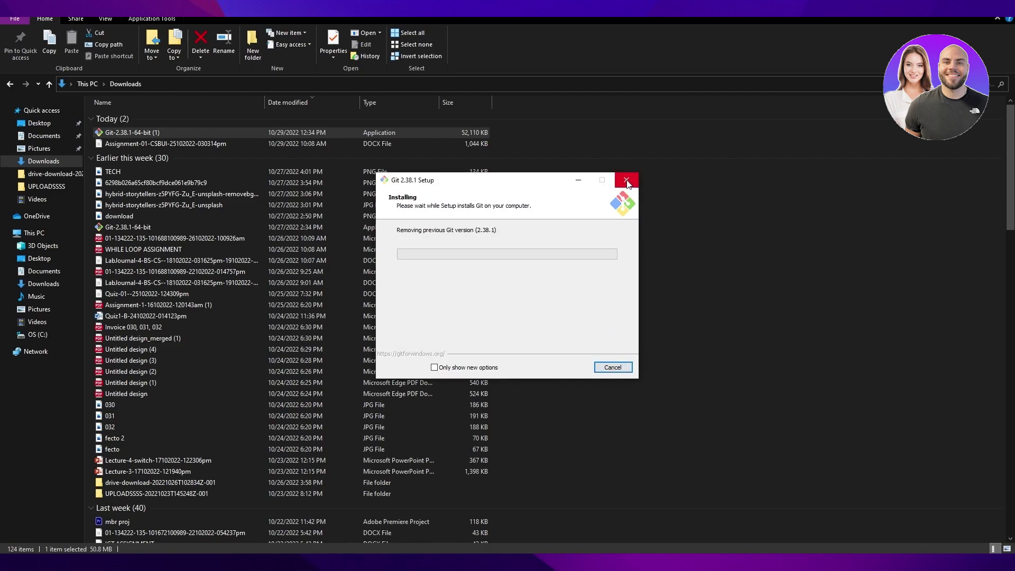
{"action": "left_click", "coordinate": [626, 180]}
{"action": "left_click", "coordinate": [538, 333]}
{"action": "left_click", "coordinate": [578, 180]}
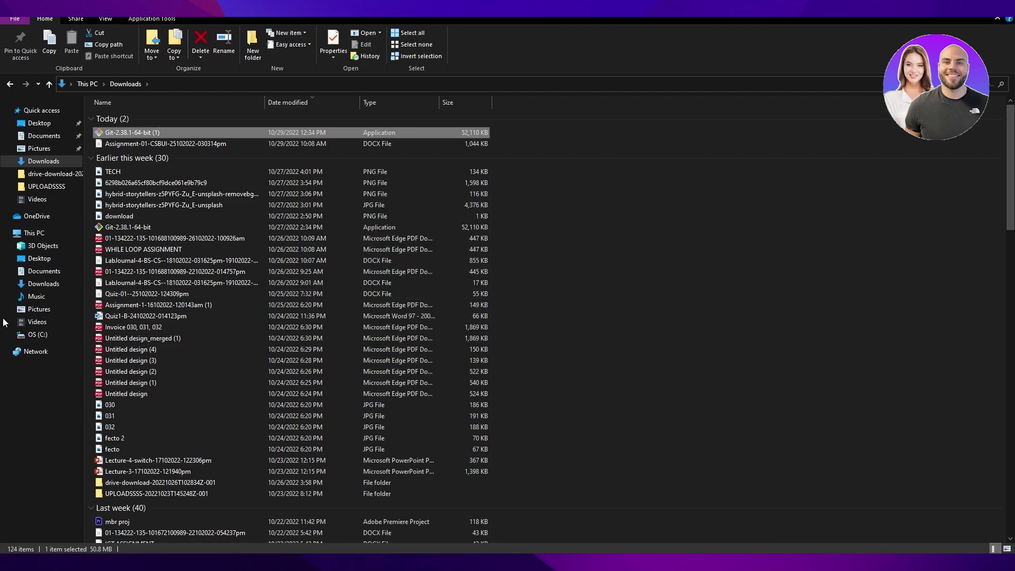
Step: On the OS (C:) drive, add a new folder and name it AI
{"action": "left_click", "coordinate": [37, 334]}
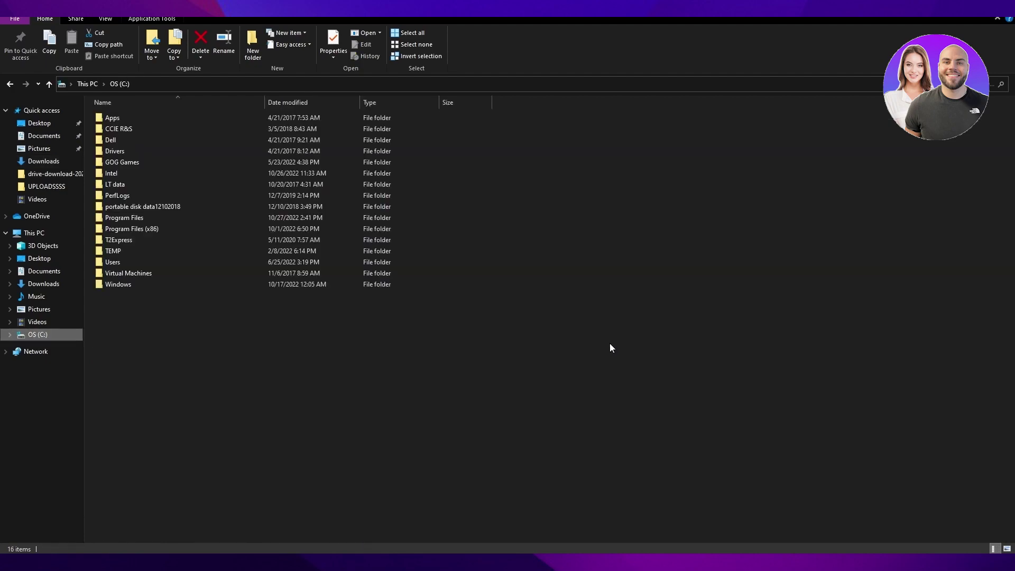
{"action": "right_click", "coordinate": [354, 338]}
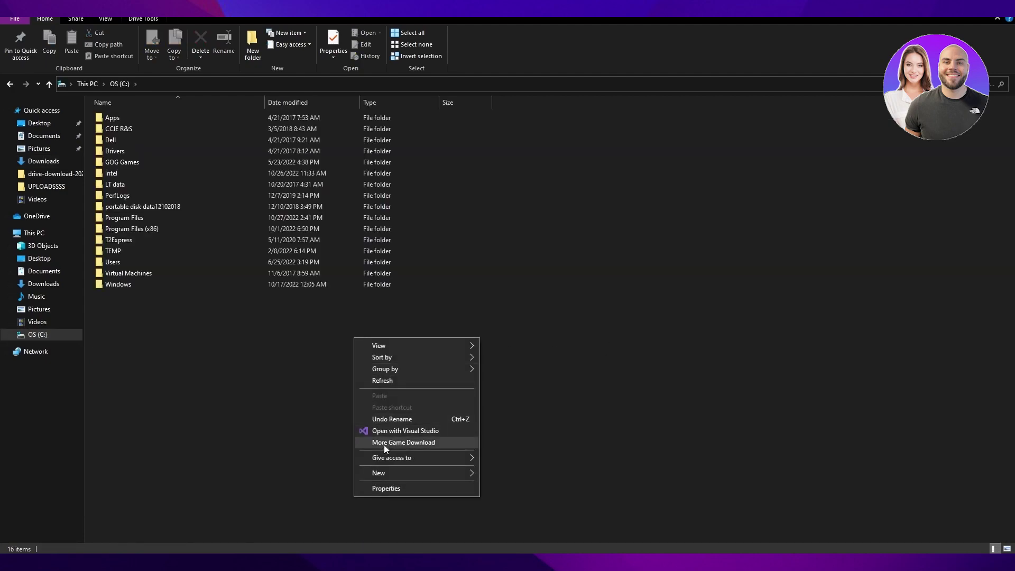
{"action": "mouse_move", "coordinate": [392, 472]}
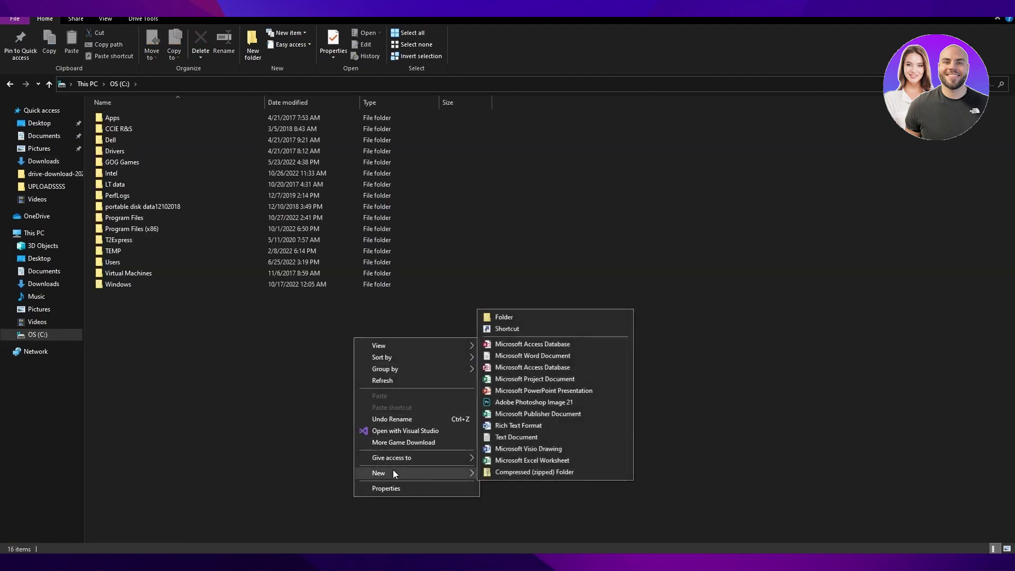
{"action": "left_click", "coordinate": [518, 319]}
{"action": "type", "text": "AI"}
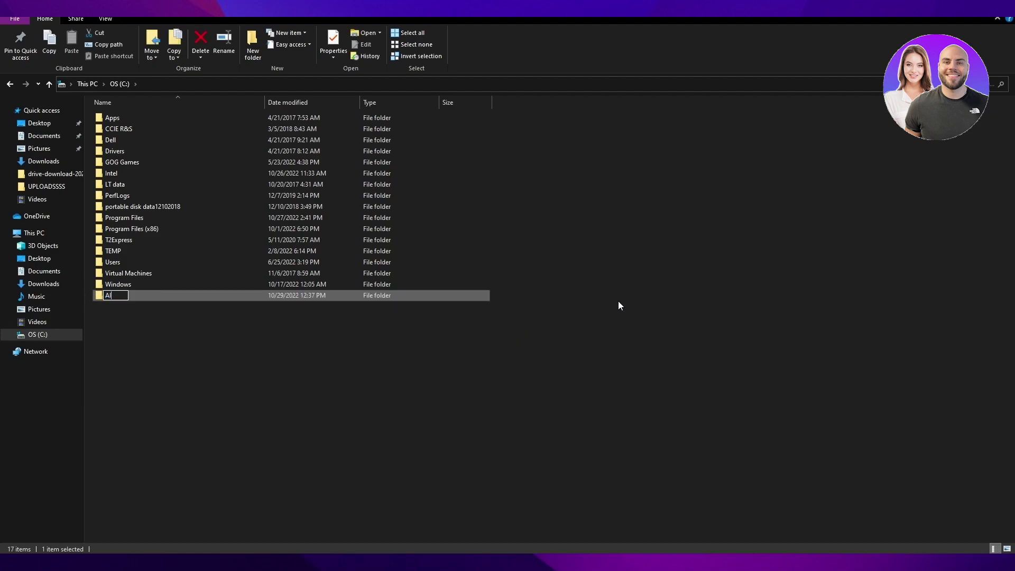
{"action": "key", "text": "Return"}
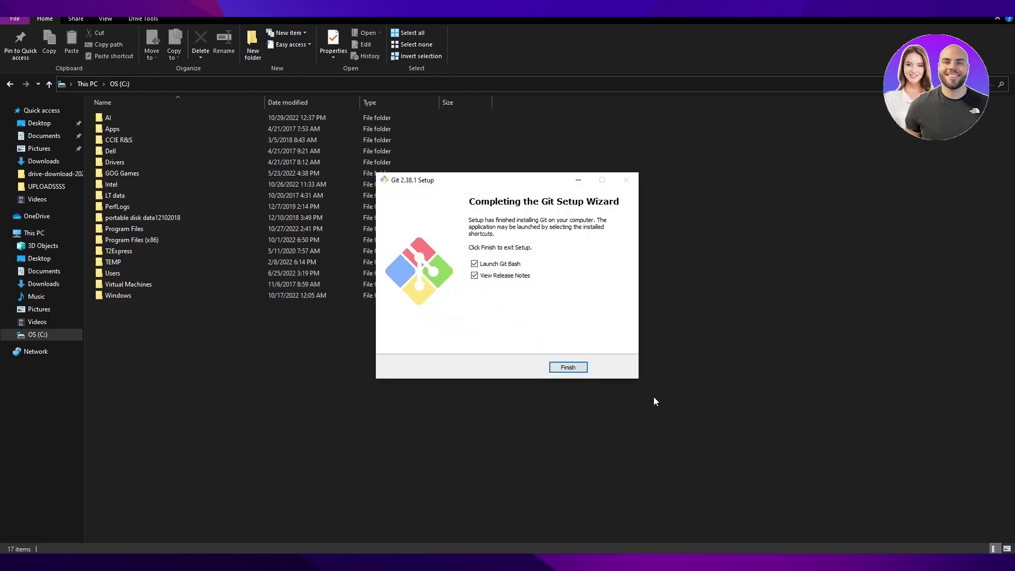
Step: Finish Git setup with View Release Notes unchecked so Git Bash launches
{"action": "left_click", "coordinate": [502, 276]}
{"action": "left_click", "coordinate": [567, 366]}
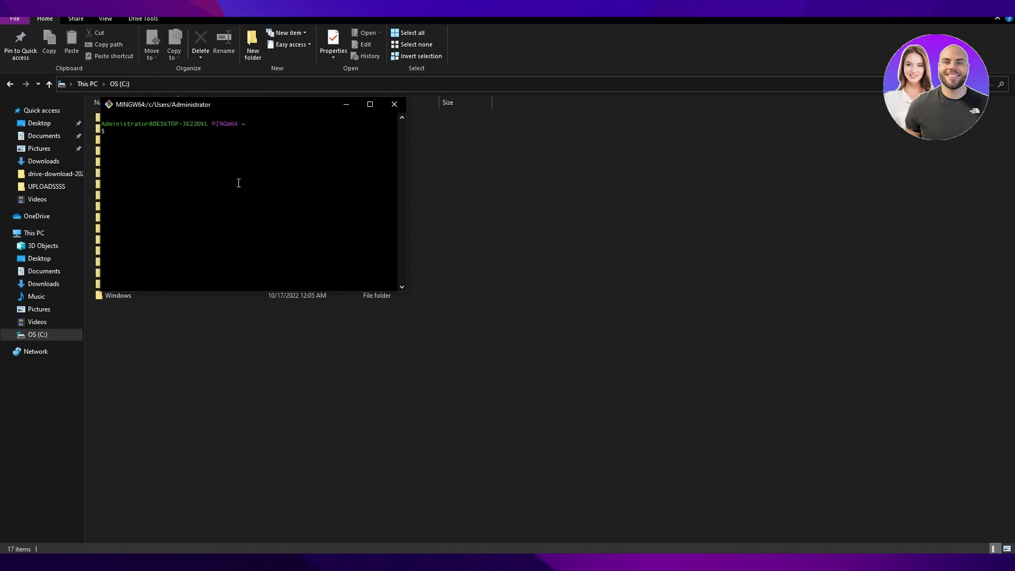
Step: Copy the C:\AI folder in File Explorer so its path can be pasted into Git Bash
{"action": "type", "text": "cd"}
{"action": "left_click", "coordinate": [346, 104]}
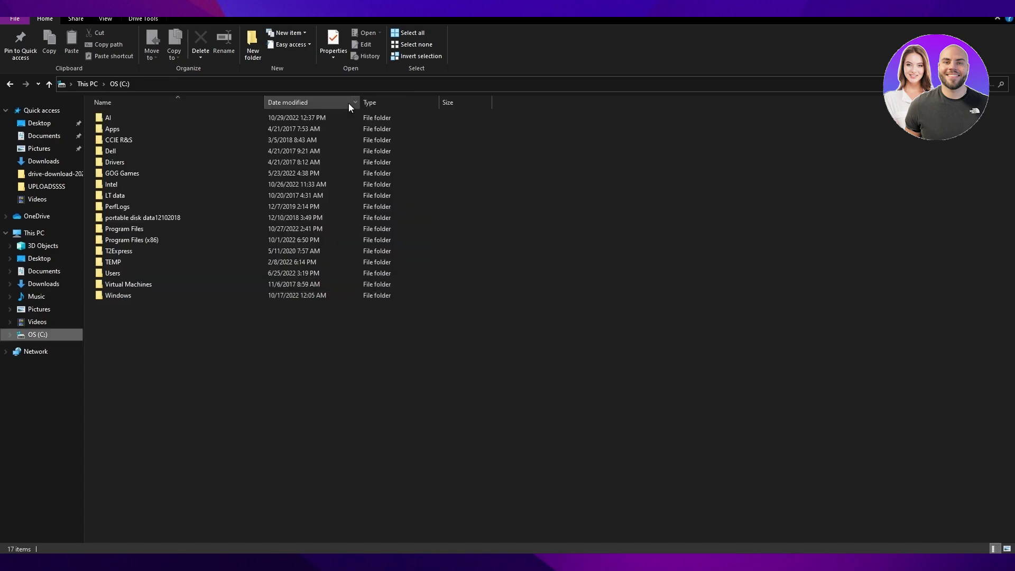
{"action": "left_click", "coordinate": [258, 122]}
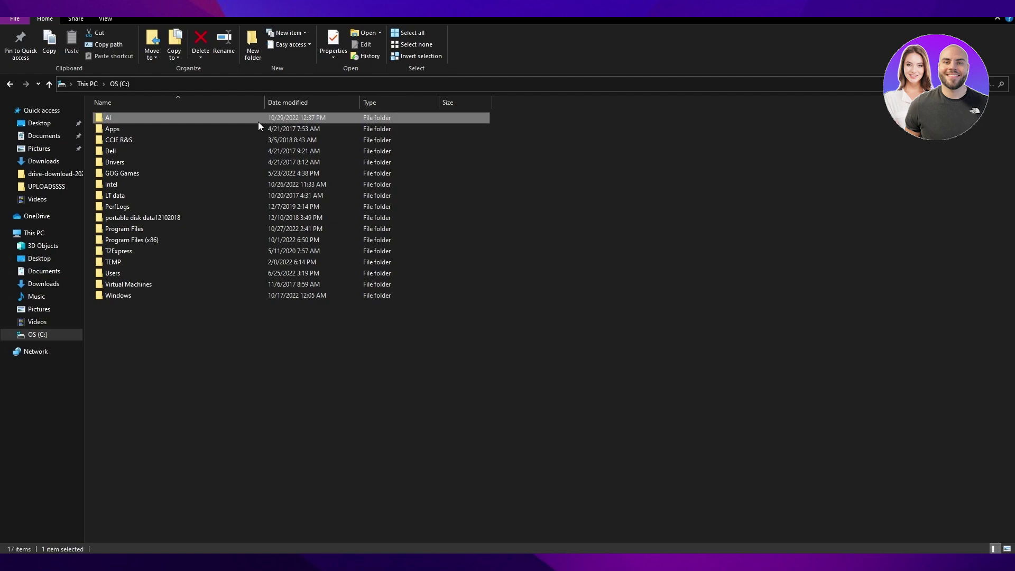
{"action": "right_click", "coordinate": [258, 122]}
{"action": "left_click", "coordinate": [319, 341]}
{"action": "left_click", "coordinate": [545, 360]}
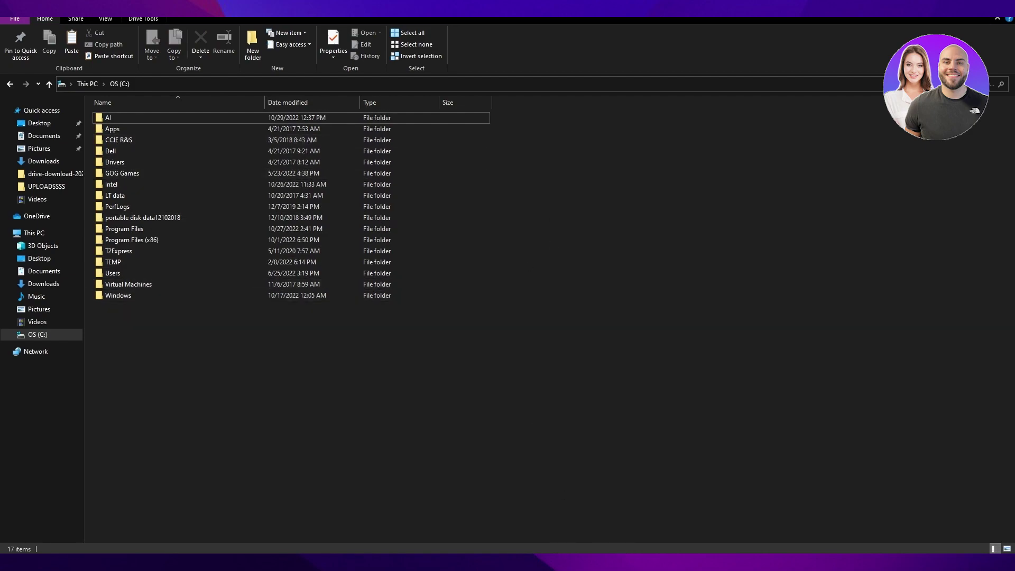
Step: Change Git Bash into /c/AI and type 'git clone' ready for the repository URL
{"action": "type", "text": "cd"}
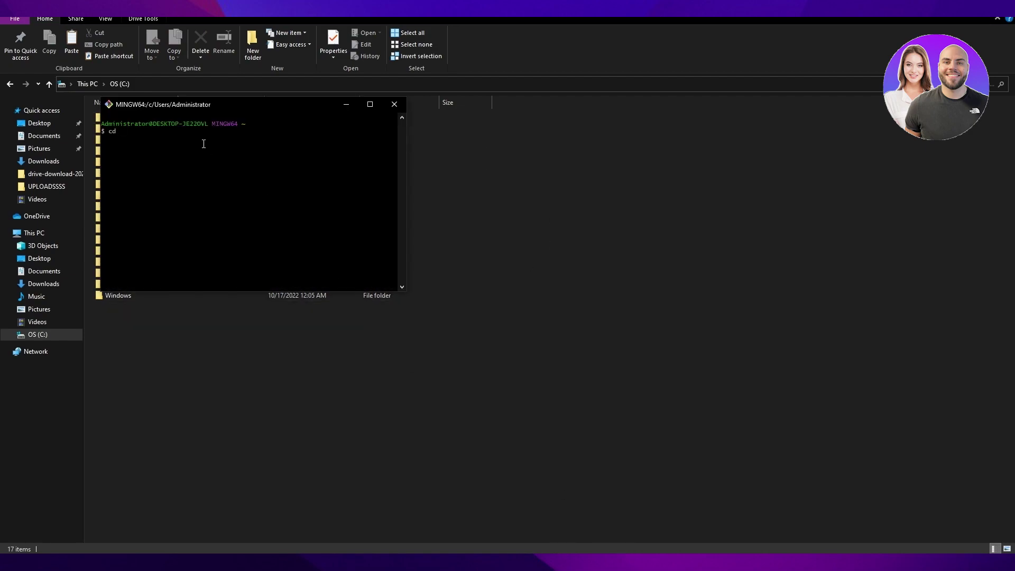
{"action": "right_click", "coordinate": [202, 144]}
{"action": "left_click", "coordinate": [245, 180]}
{"action": "key", "text": "Return"}
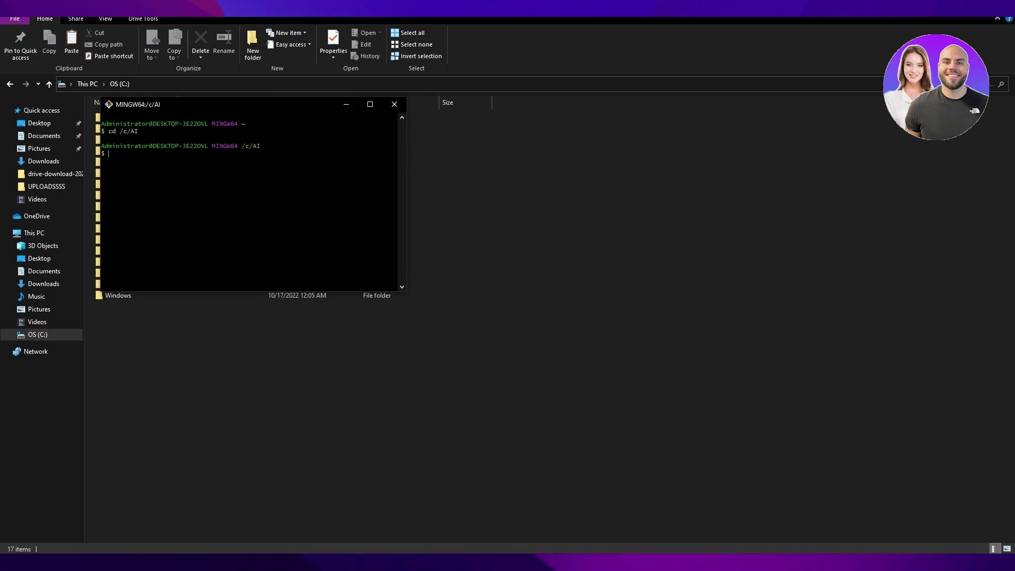
{"action": "type", "text": "git clone"}
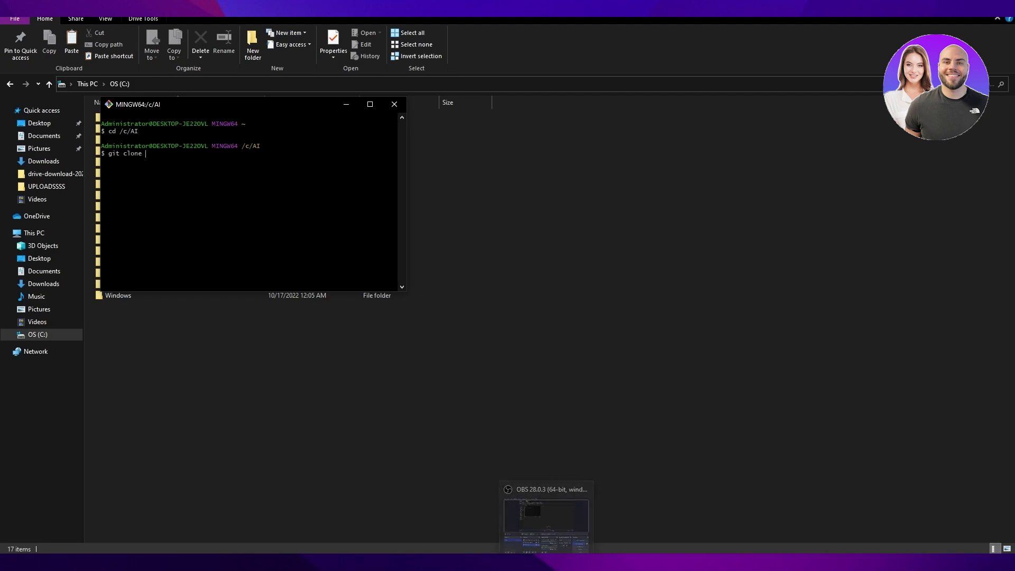
{"action": "left_click", "coordinate": [521, 527]}
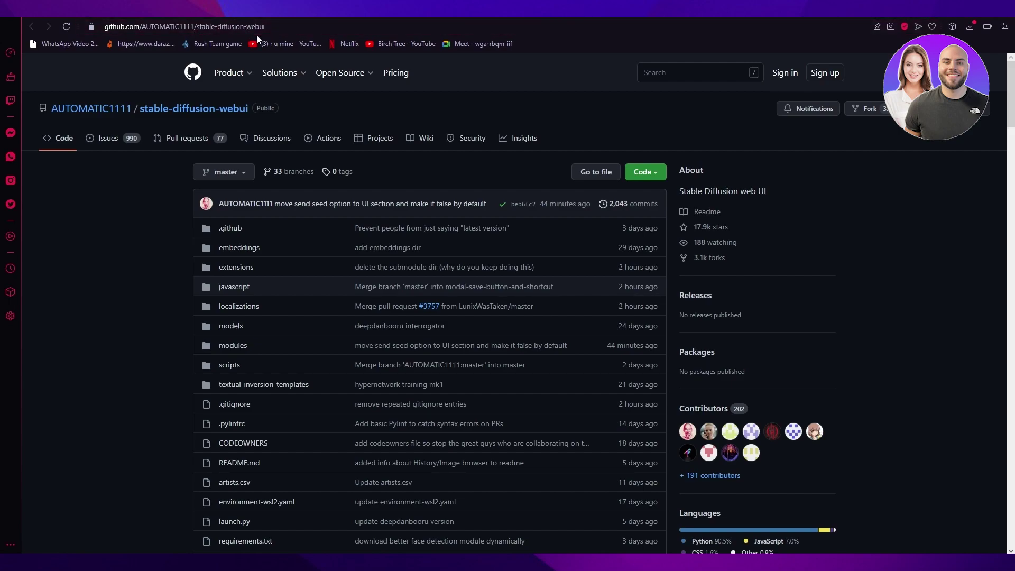
Step: Copy the stable-diffusion-webui HTTPS clone URL from the green Code dropdown
{"action": "left_click", "coordinate": [652, 174]}
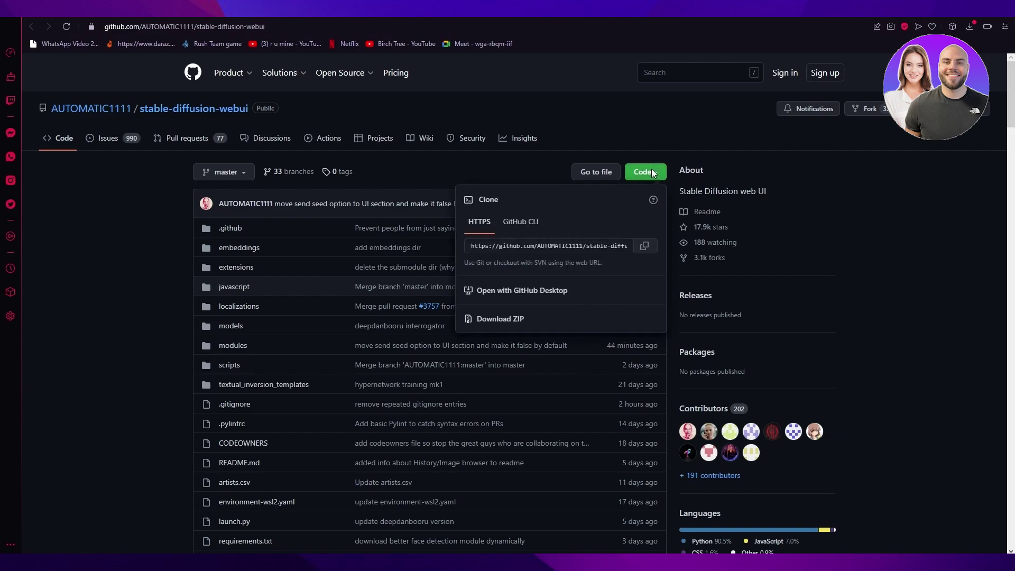
{"action": "left_click", "coordinate": [645, 246]}
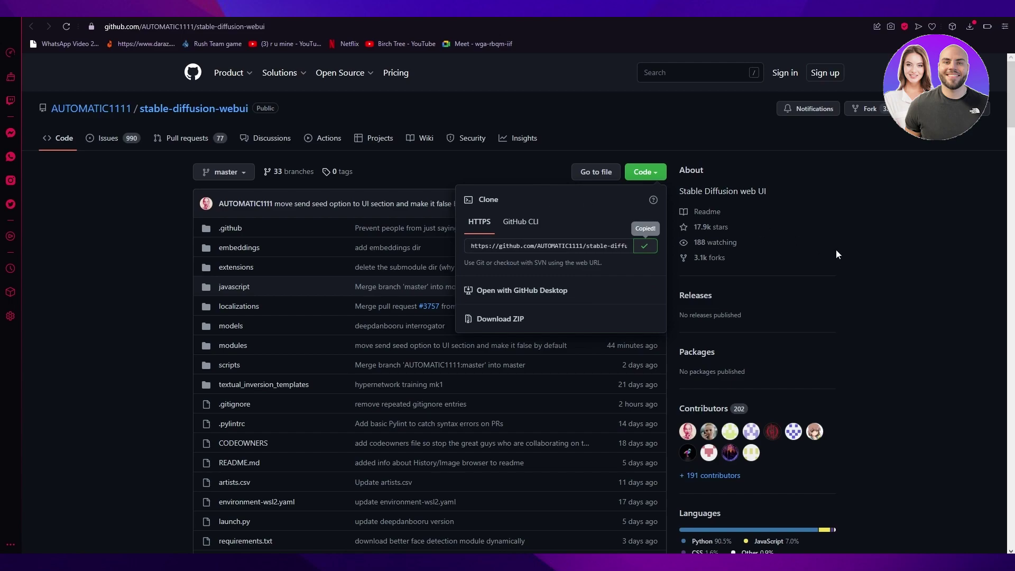
{"action": "left_click", "coordinate": [855, 239]}
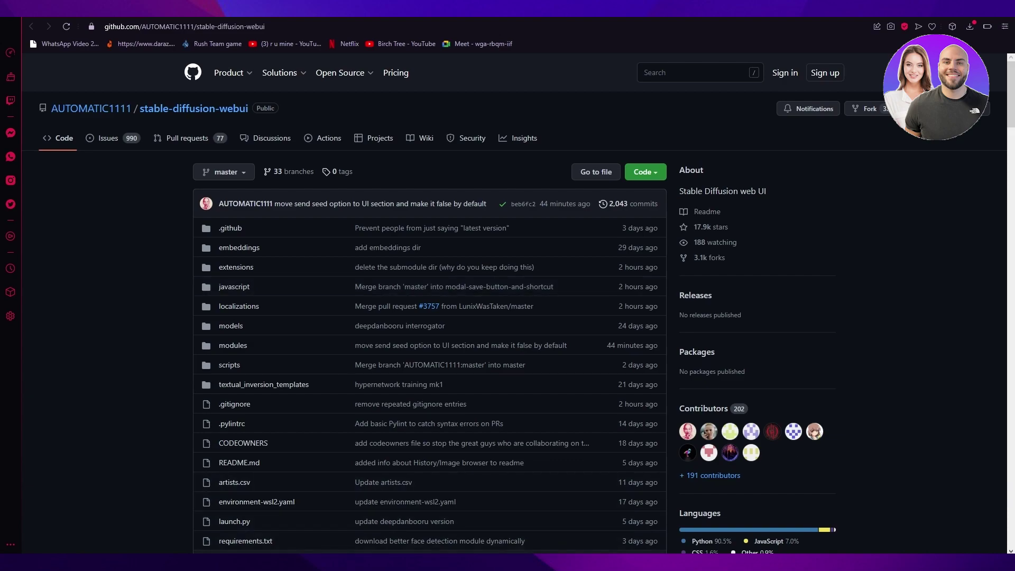
Step: Paste the HTTPS URL after git clone, run the clone into C:\AI, and minimize Git Bash
{"action": "mouse_move", "coordinate": [645, 552]}
{"action": "left_click", "coordinate": [646, 515]}
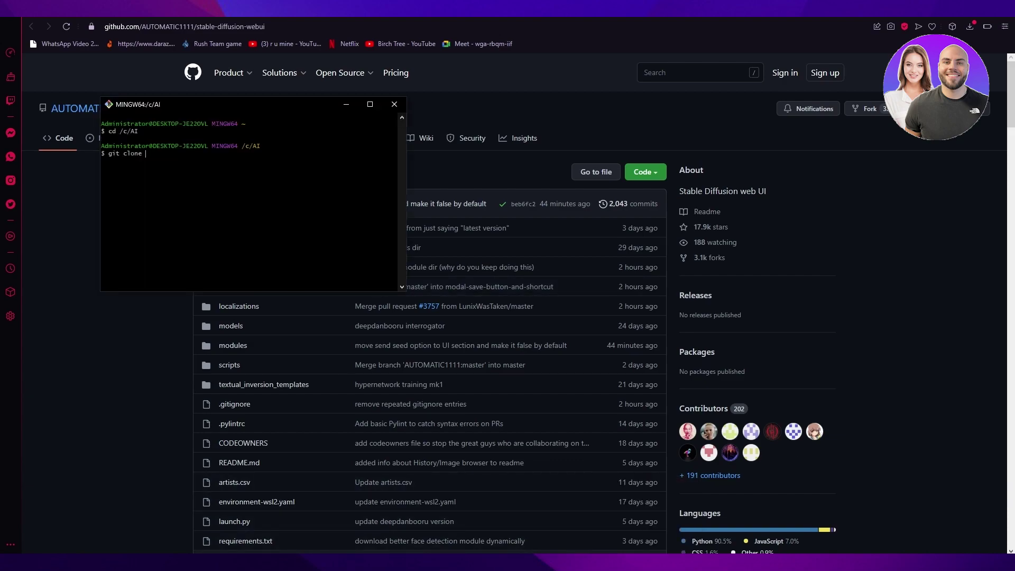
{"action": "right_click", "coordinate": [208, 176]}
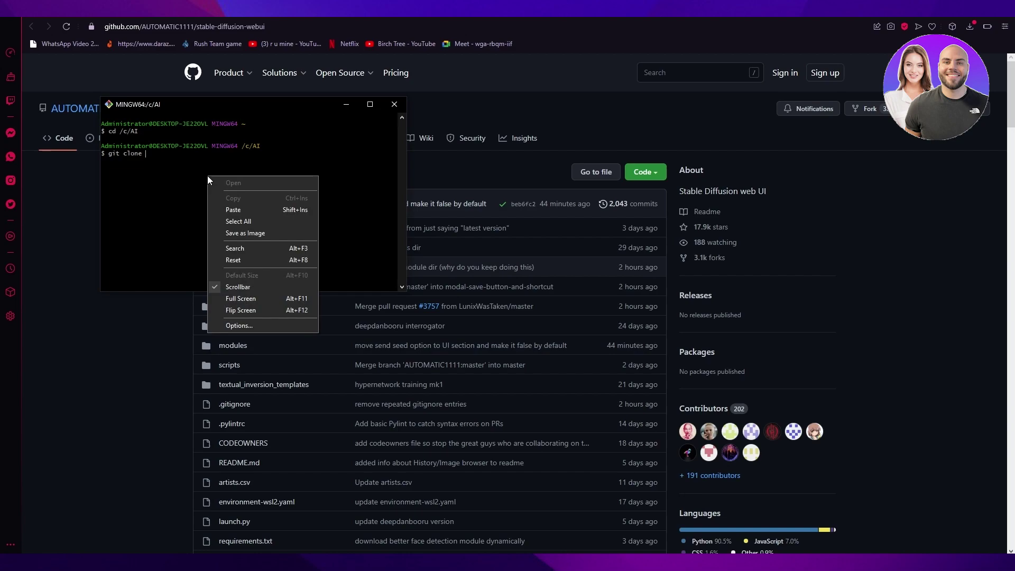
{"action": "left_click", "coordinate": [242, 212]}
{"action": "key", "text": "Return"}
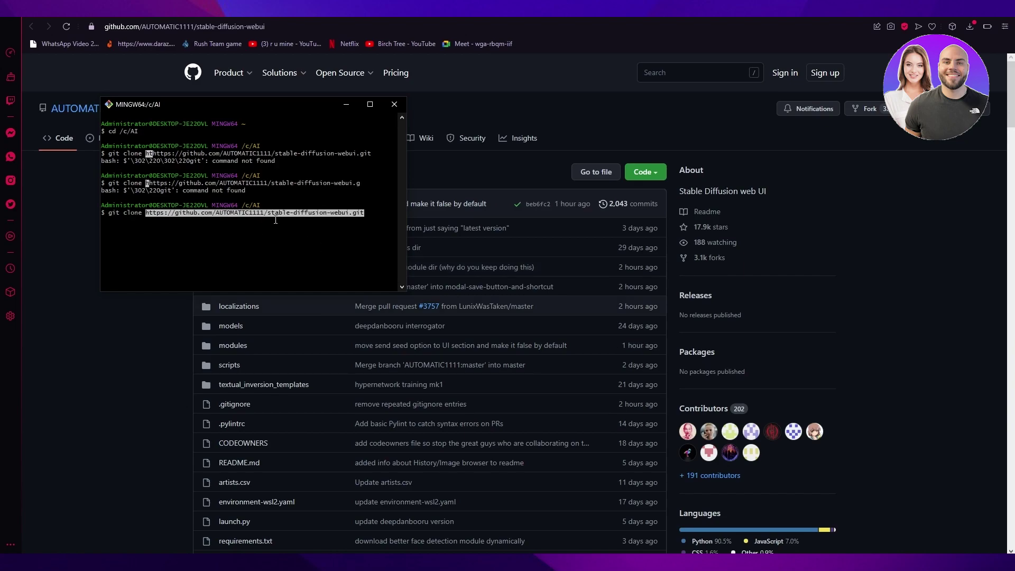
{"action": "key", "text": "Return"}
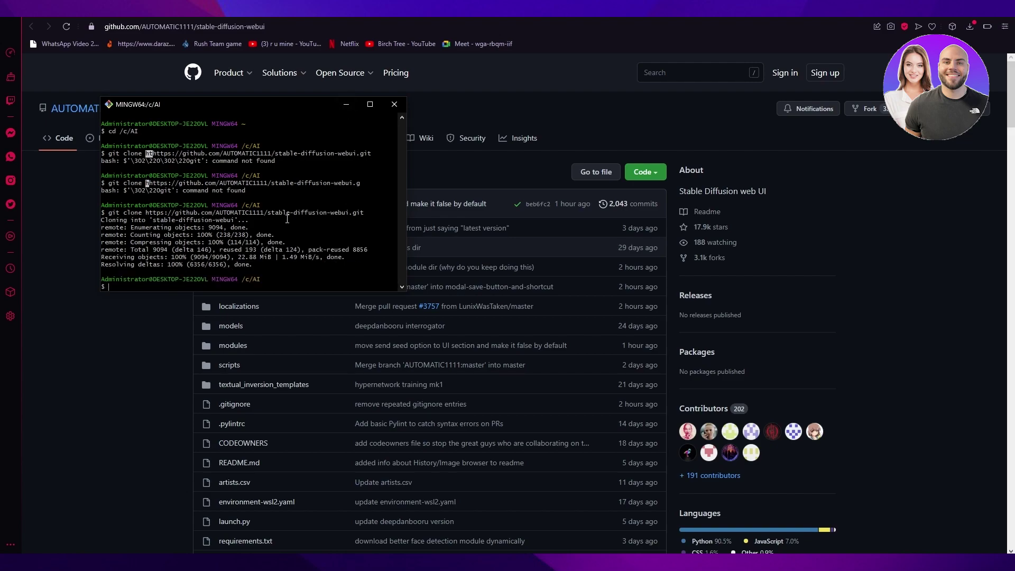
{"action": "left_click", "coordinate": [347, 106]}
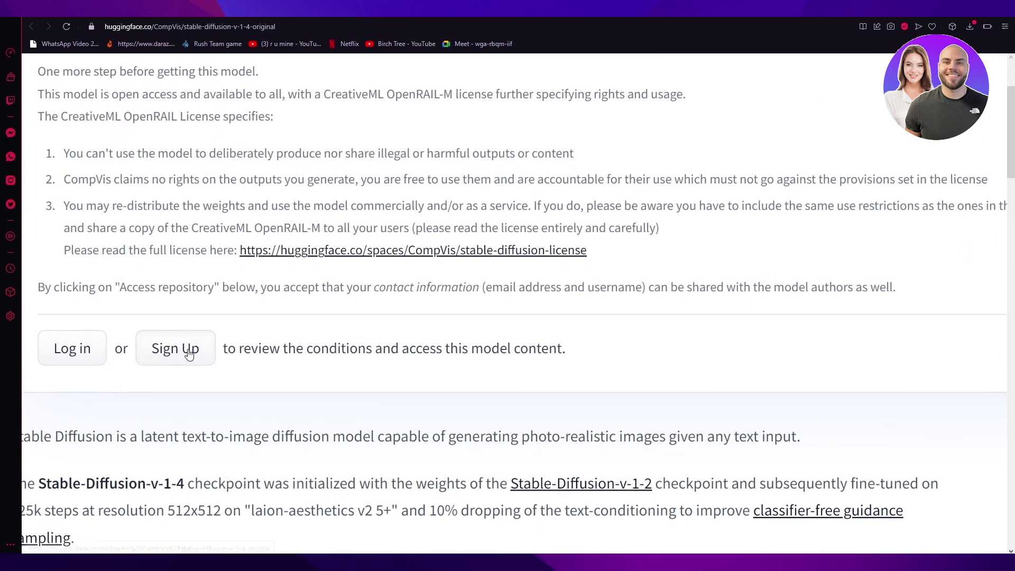
Step: Check the sd-v1-4.ckpt weights link on the Hugging Face page, then close that tab
{"action": "scroll", "coordinate": [192, 469], "scroll_direction": "down", "scroll_amount": 4}
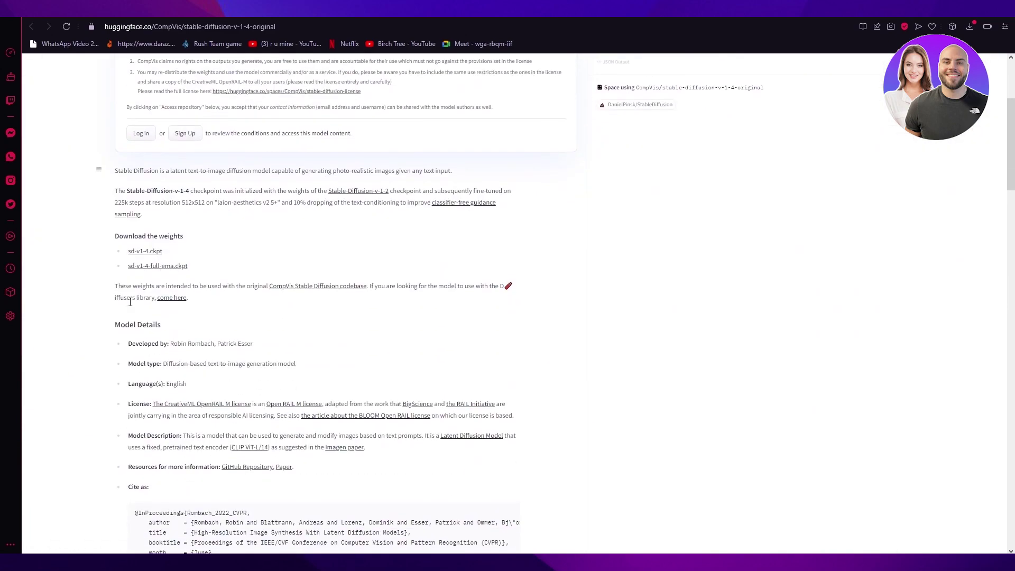
{"action": "scroll", "coordinate": [152, 257], "scroll_direction": "up", "scroll_amount": 5}
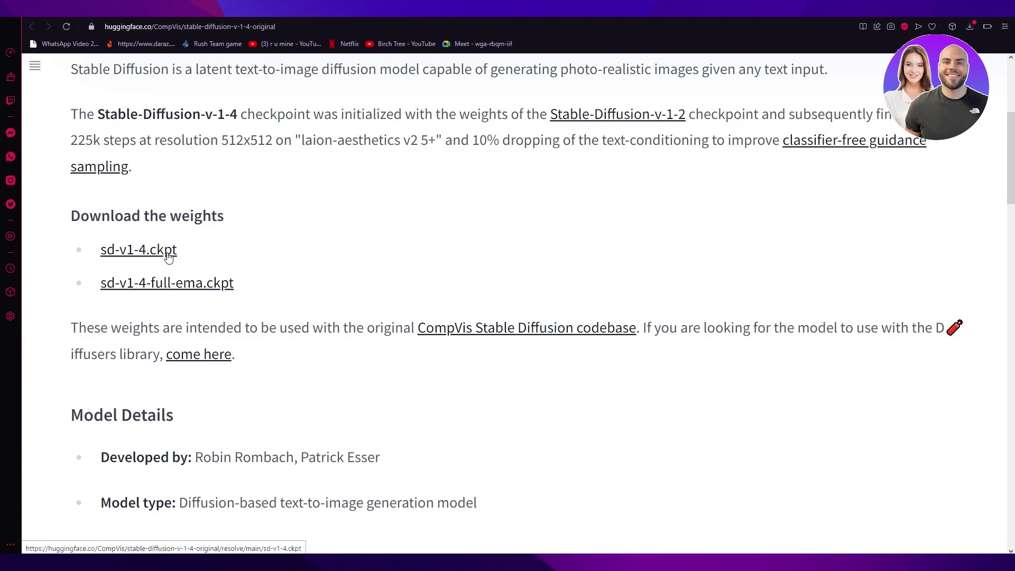
{"action": "scroll", "coordinate": [363, 237], "scroll_direction": "down", "scroll_amount": 5}
{"action": "scroll", "coordinate": [275, 230], "scroll_direction": "up", "scroll_amount": 4}
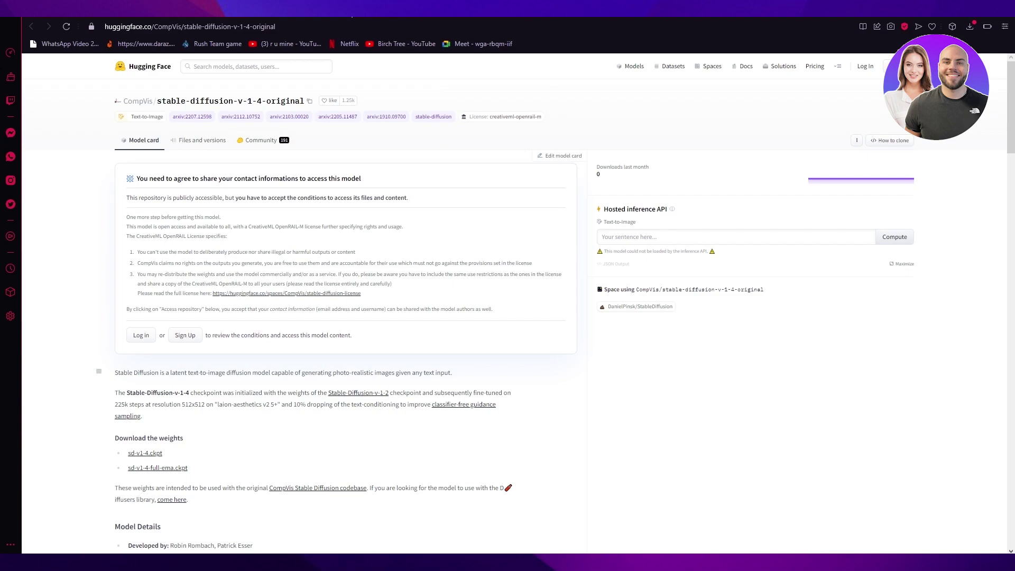
{"action": "left_click", "coordinate": [352, 18]}
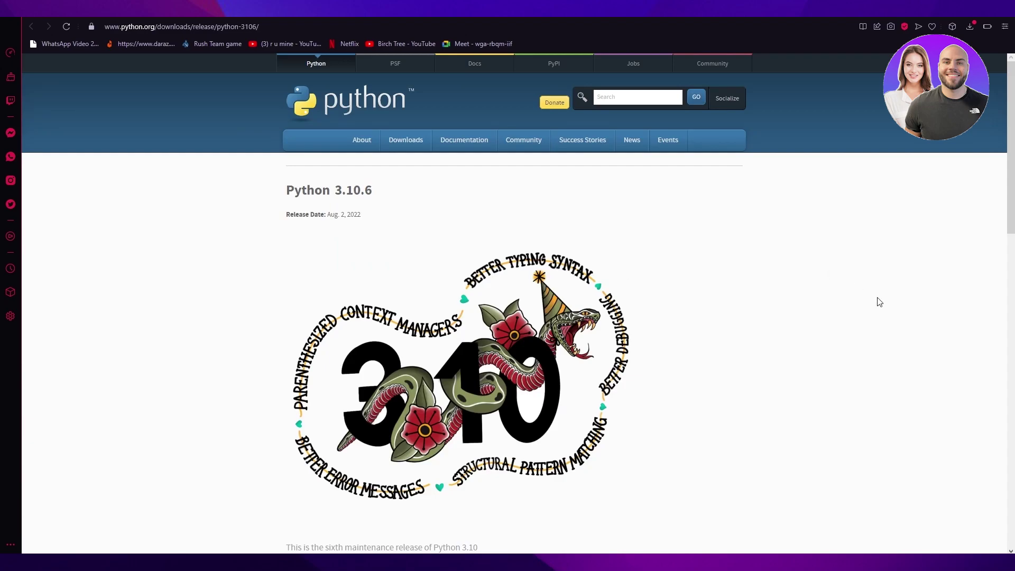
Step: Review the Python 3.10.6 Windows installer (64-bit) link, reset zoom, and switch to File Explorer
{"action": "scroll", "coordinate": [878, 302], "scroll_direction": "down", "scroll_amount": 15}
{"action": "scroll", "coordinate": [879, 301], "scroll_direction": "up", "scroll_amount": 2}
{"action": "scroll", "coordinate": [383, 179], "scroll_direction": "up", "scroll_amount": 6, "text": "ctrl"}
{"action": "scroll", "coordinate": [309, 275], "scroll_direction": "down", "scroll_amount": 4}
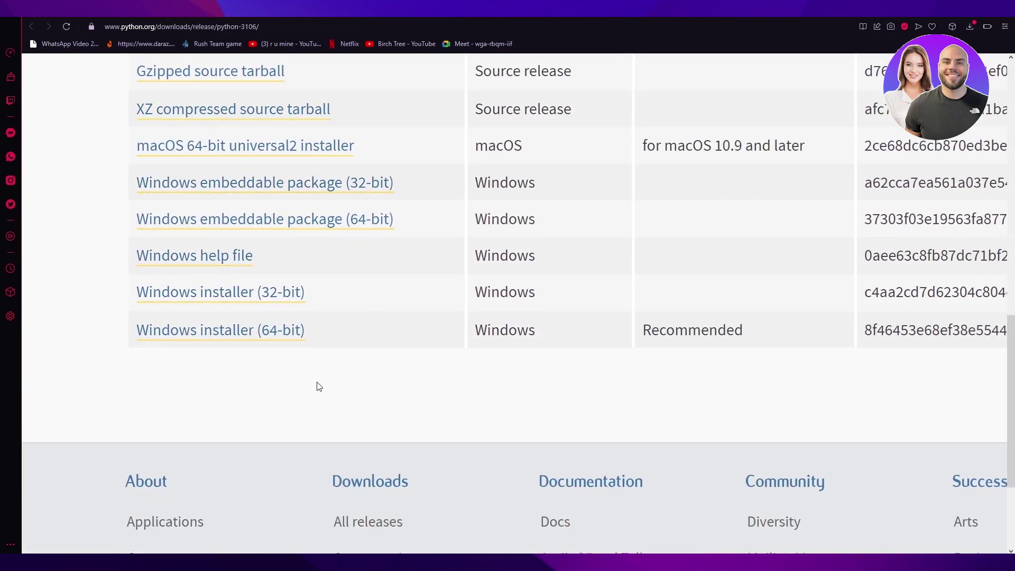
{"action": "scroll", "coordinate": [463, 92], "scroll_direction": "up", "scroll_amount": 1}
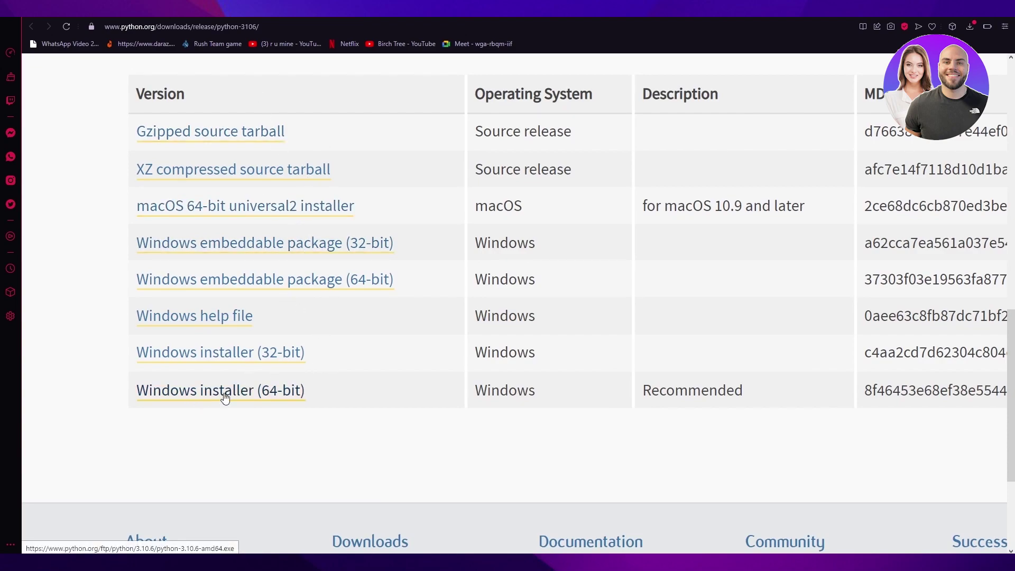
{"action": "key", "text": "ctrl+0"}
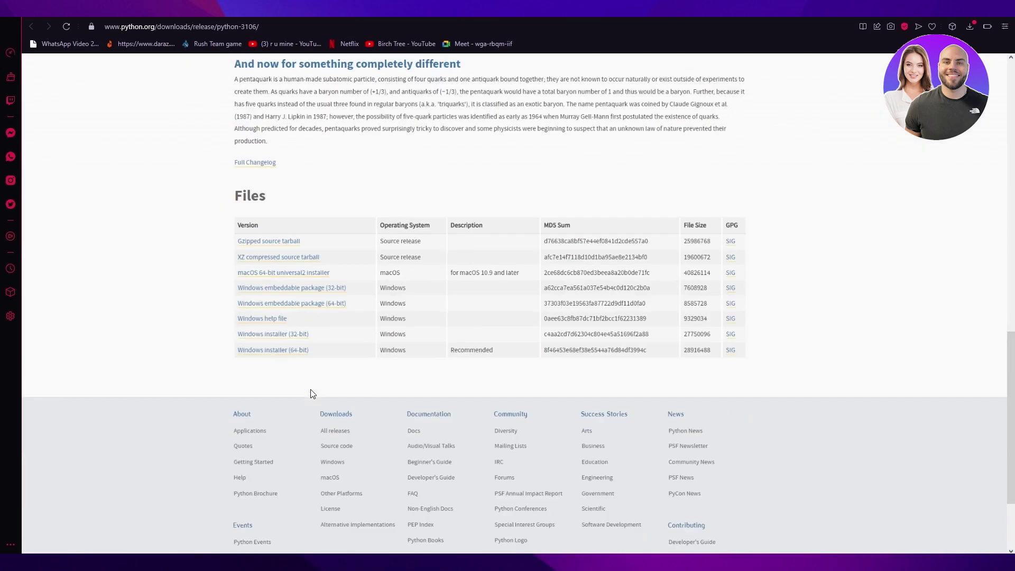
{"action": "key", "text": "Home"}
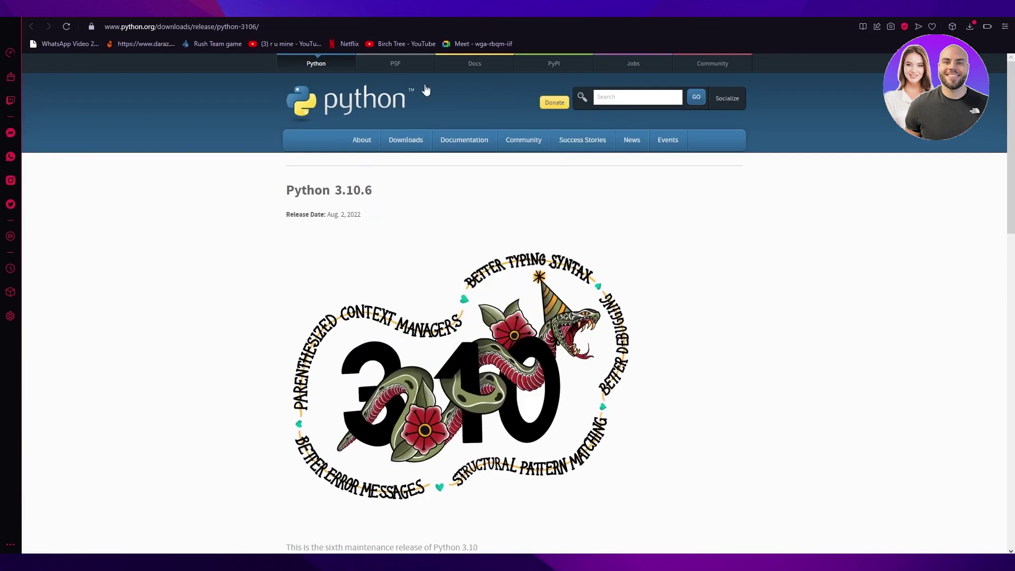
{"action": "key", "text": "alt+Tab"}
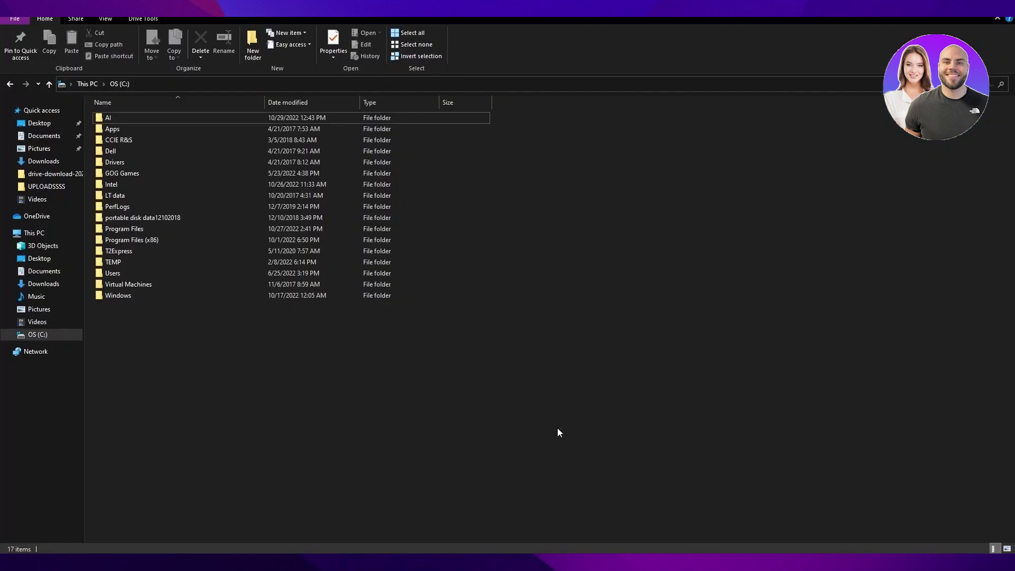